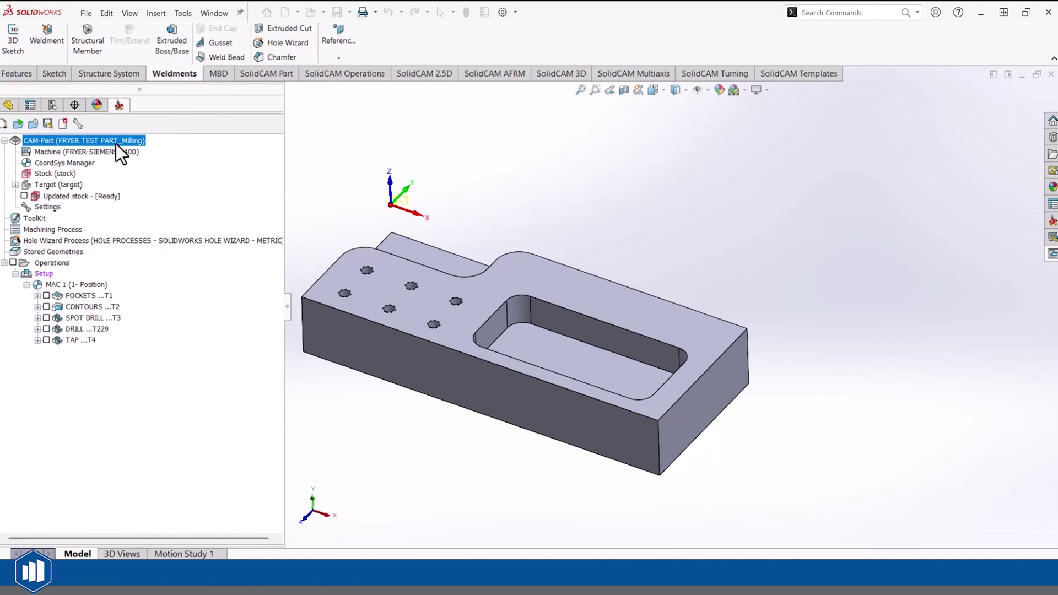
Step: Review the machines offered for CNC-Machine in the FRYER TEST PART_Milling part data, and close it without changes
double_click(115, 142)
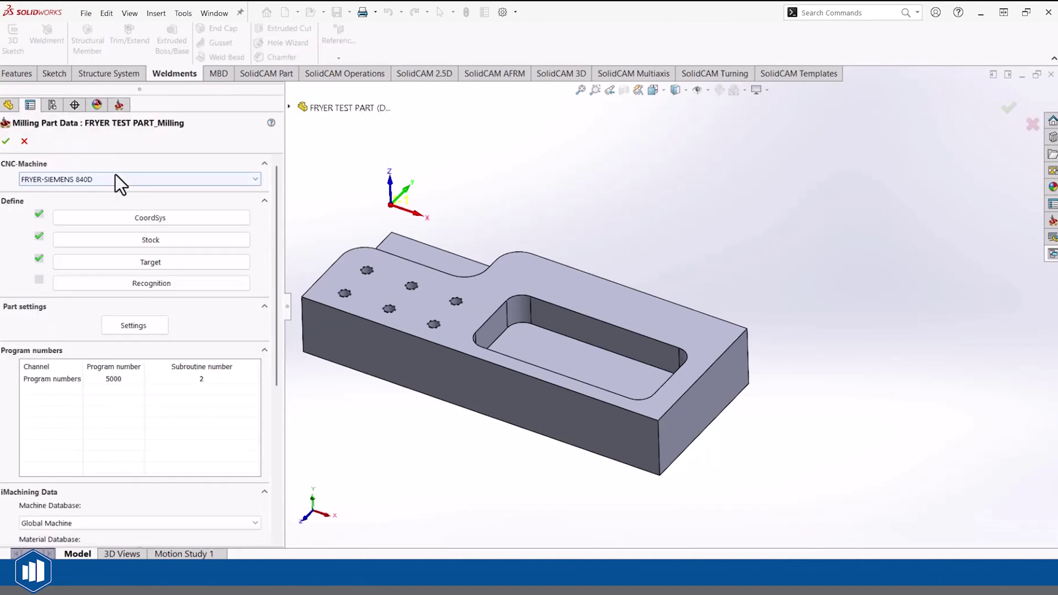
click(115, 176)
scroll(143, 279, up, 2)
scroll(147, 250, down, 3)
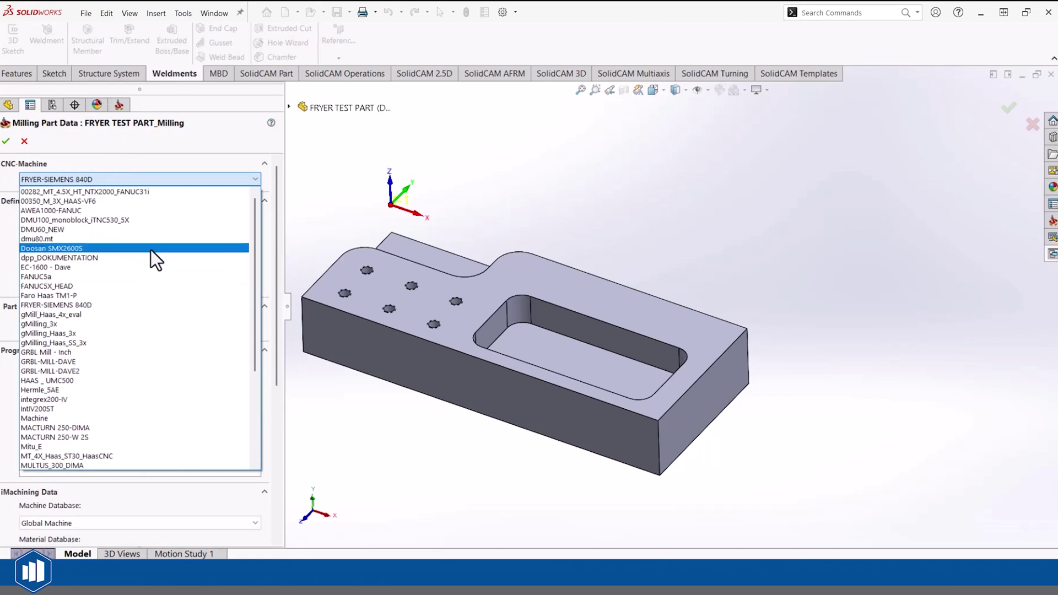
scroll(154, 246, up, 5)
scroll(64, 292, down, 5)
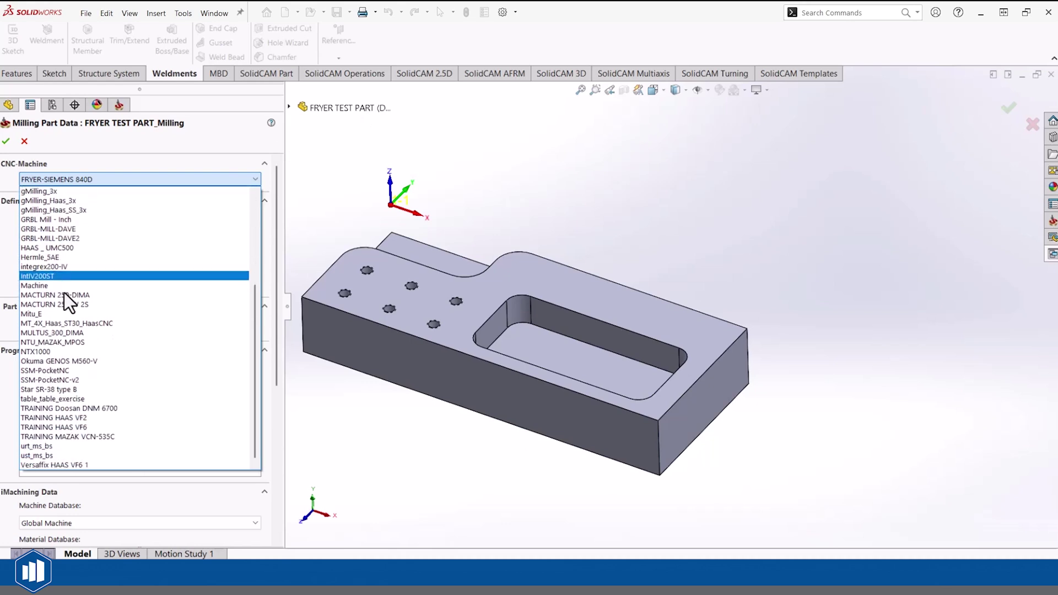
scroll(64, 292, up, 5)
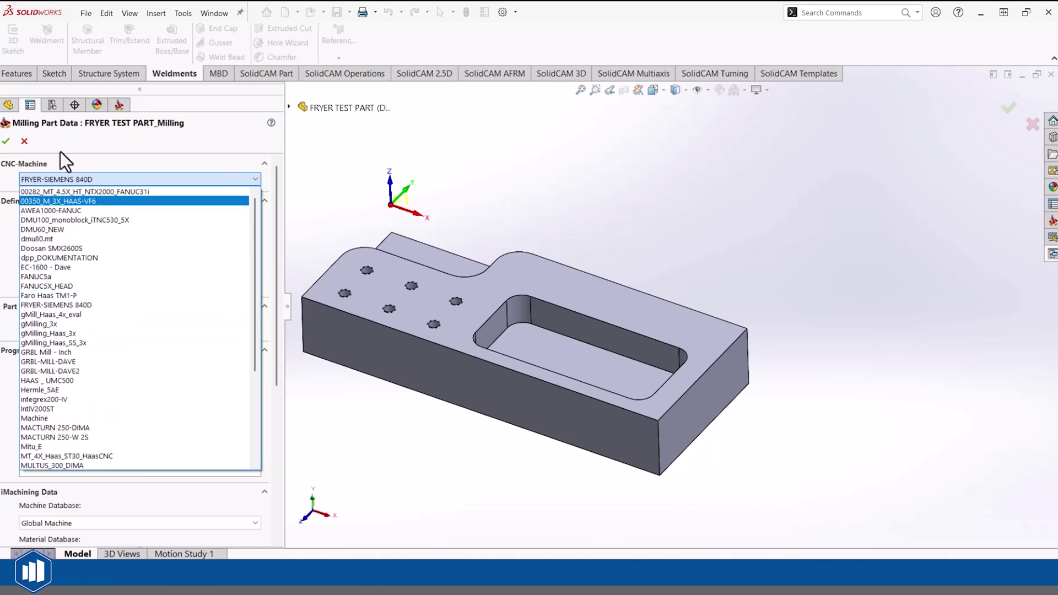
click(24, 147)
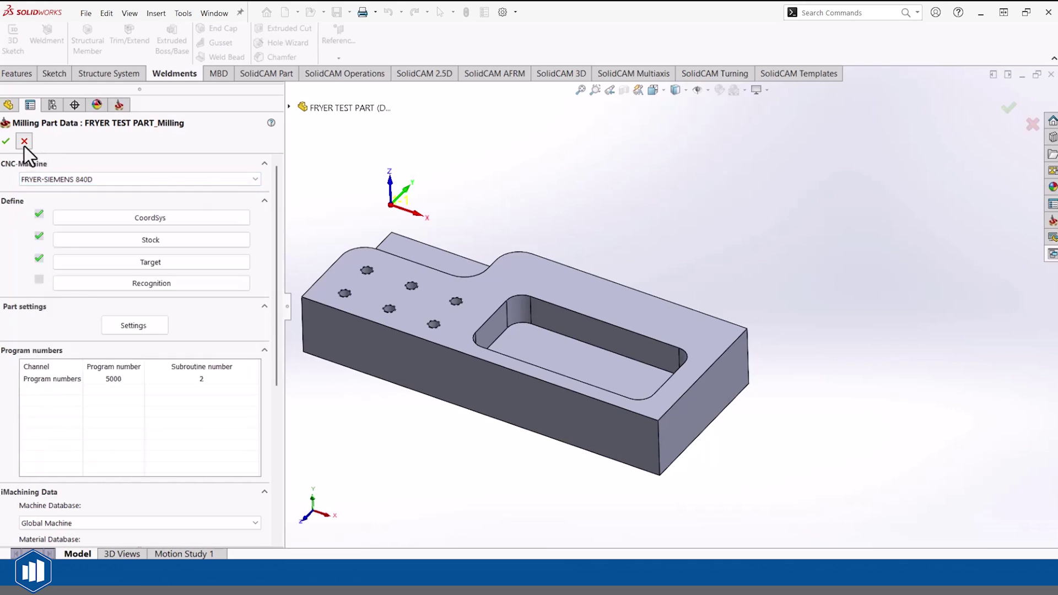
click(24, 146)
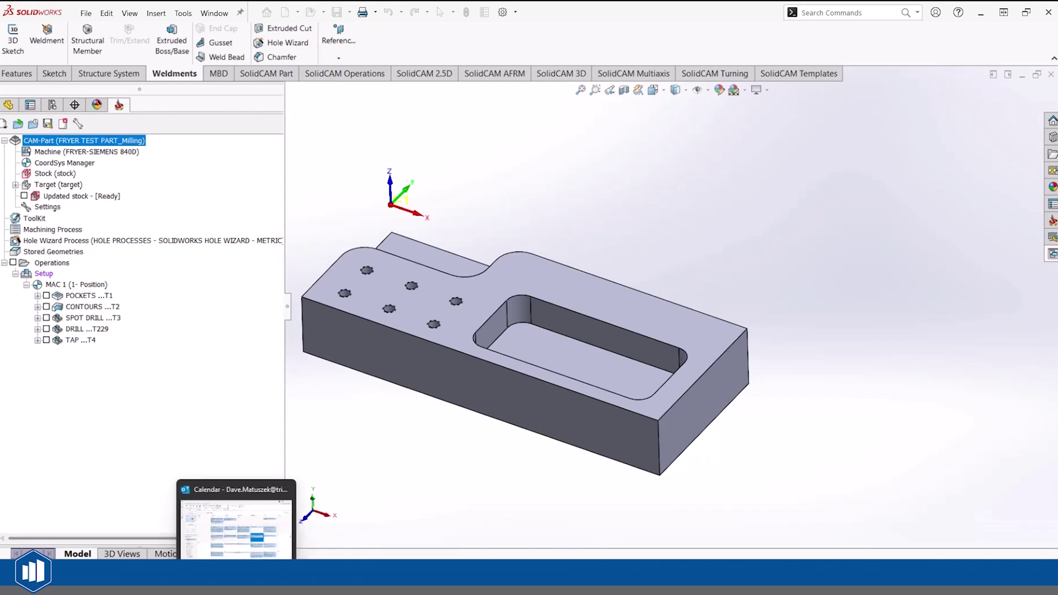
Step: Switch to File Explorer at the SolidCAM2024 Gpptool folder, show its full path, and examine the machine and post-processor files
click(269, 528)
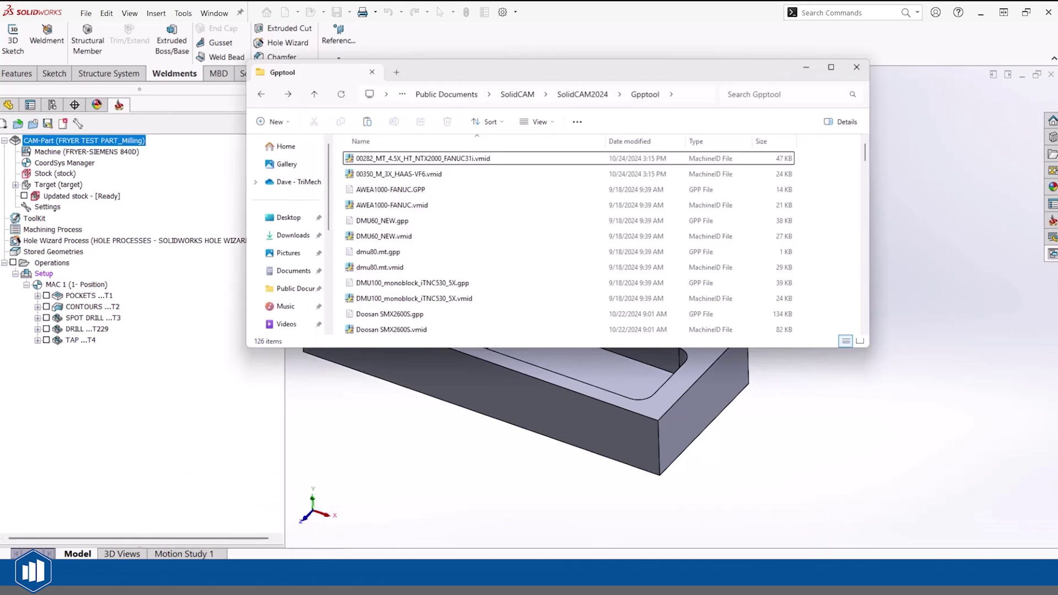
click(684, 93)
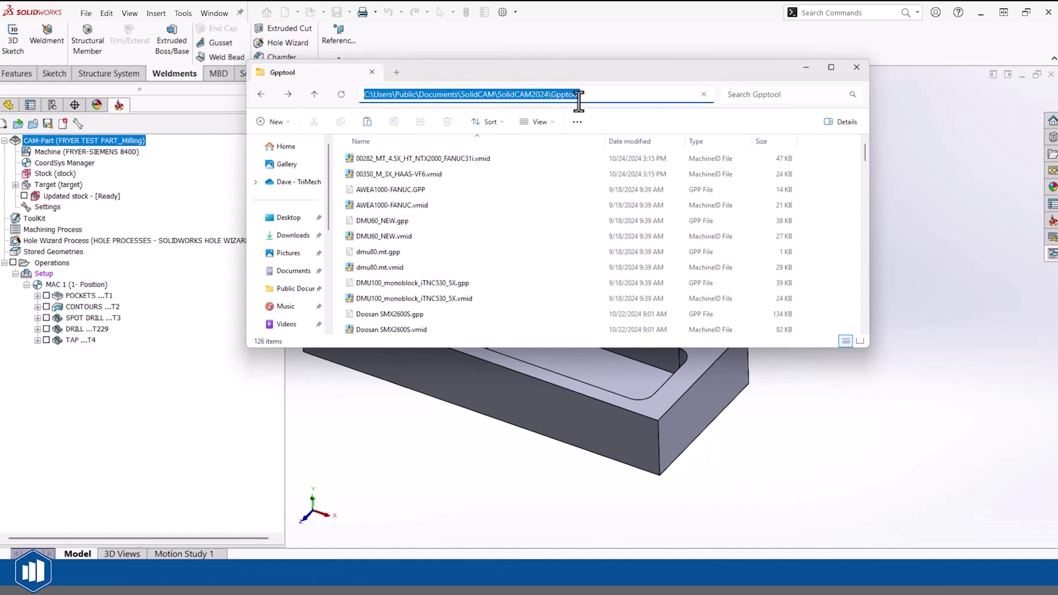
double_click(607, 74)
scroll(324, 161, down, 20)
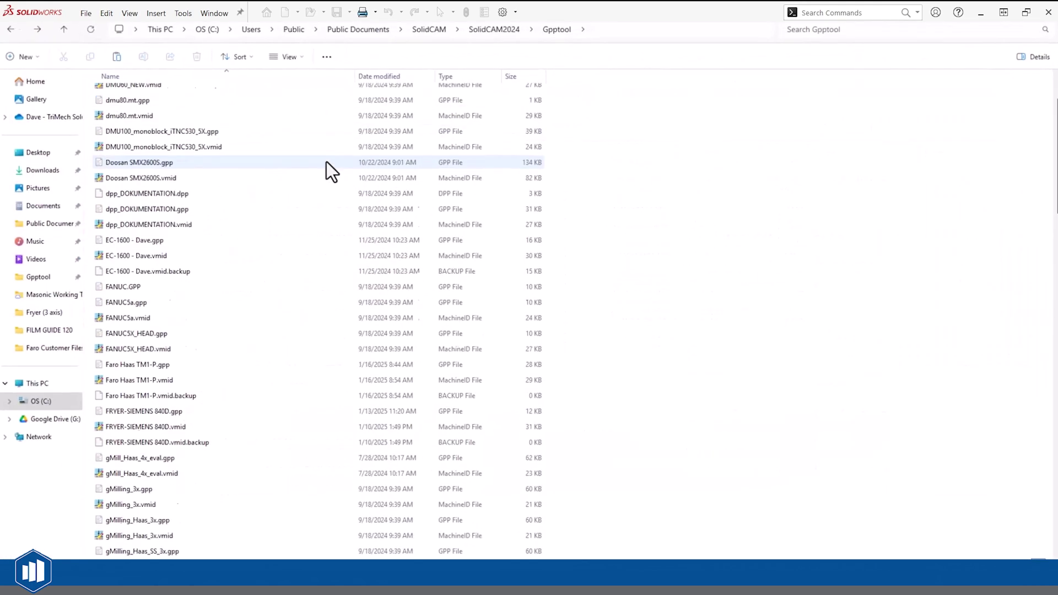
scroll(325, 164, down, 7)
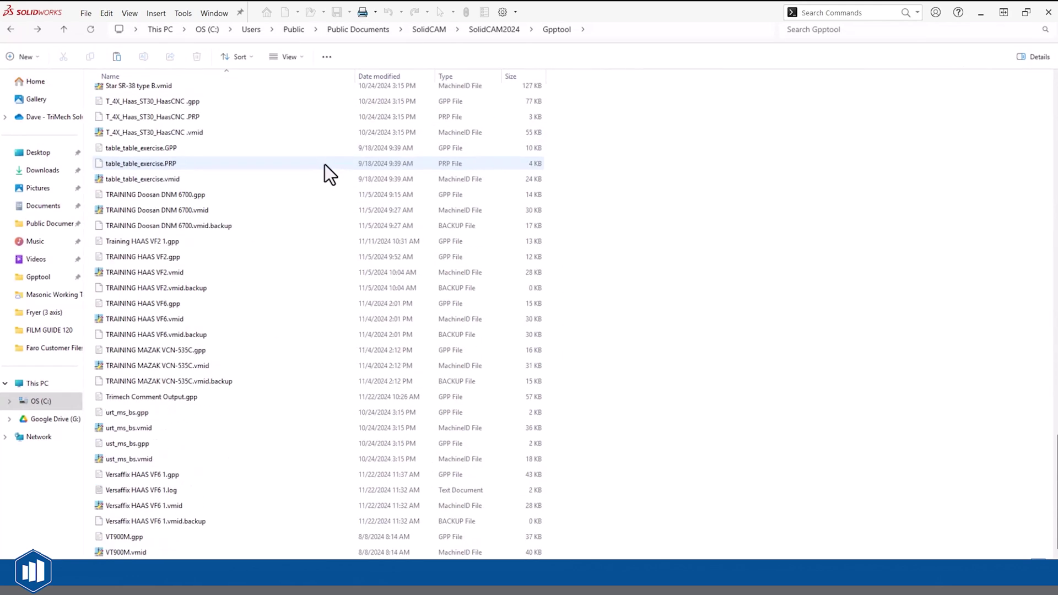
scroll(326, 164, up, 20)
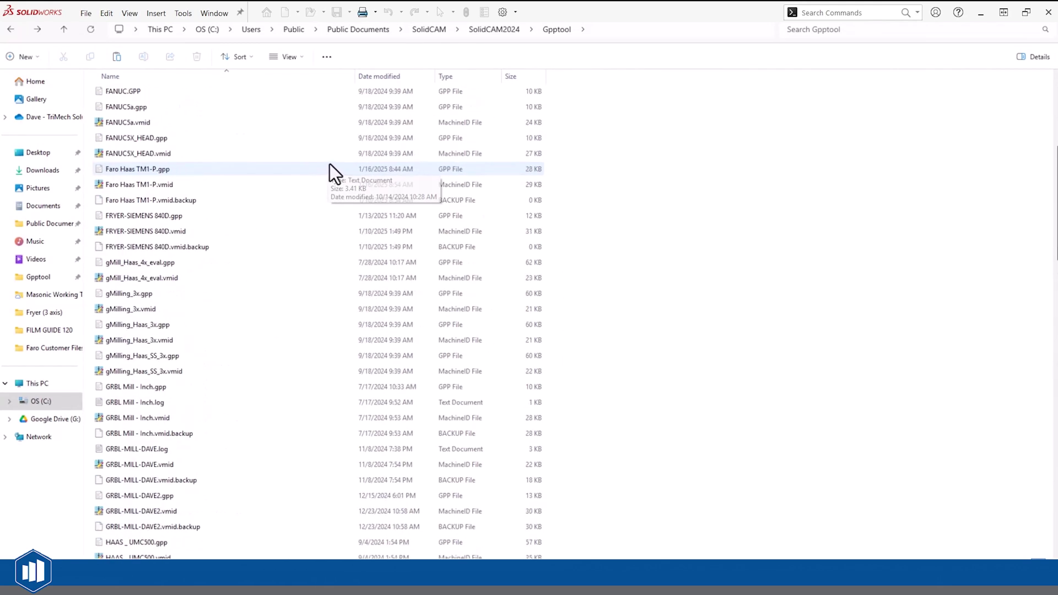
scroll(338, 157, up, 3)
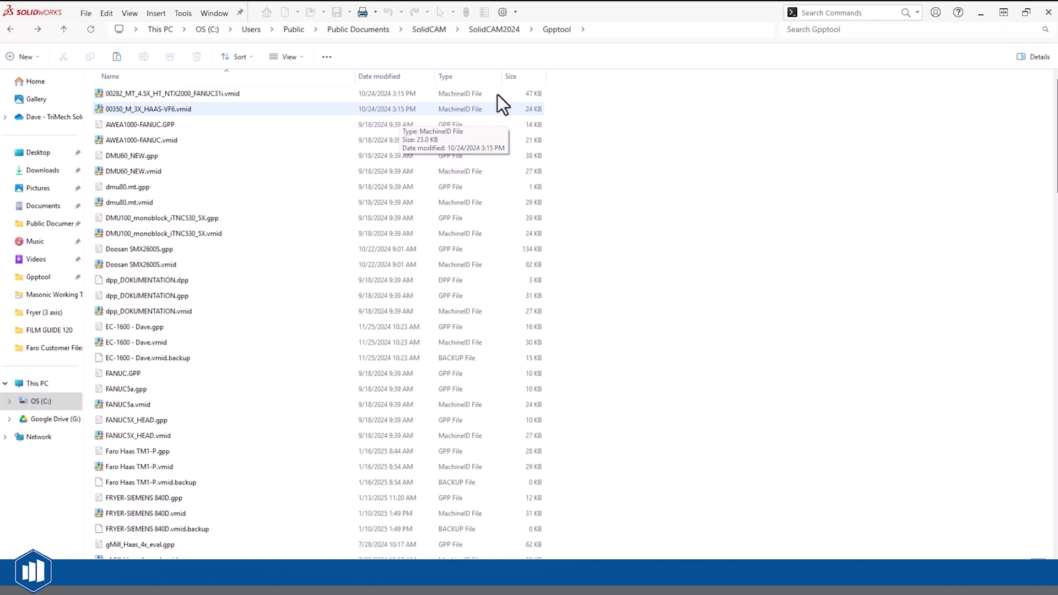
Step: Create a new folder named UNUSED POSTS inside the Gpptool folder
right_click(572, 161)
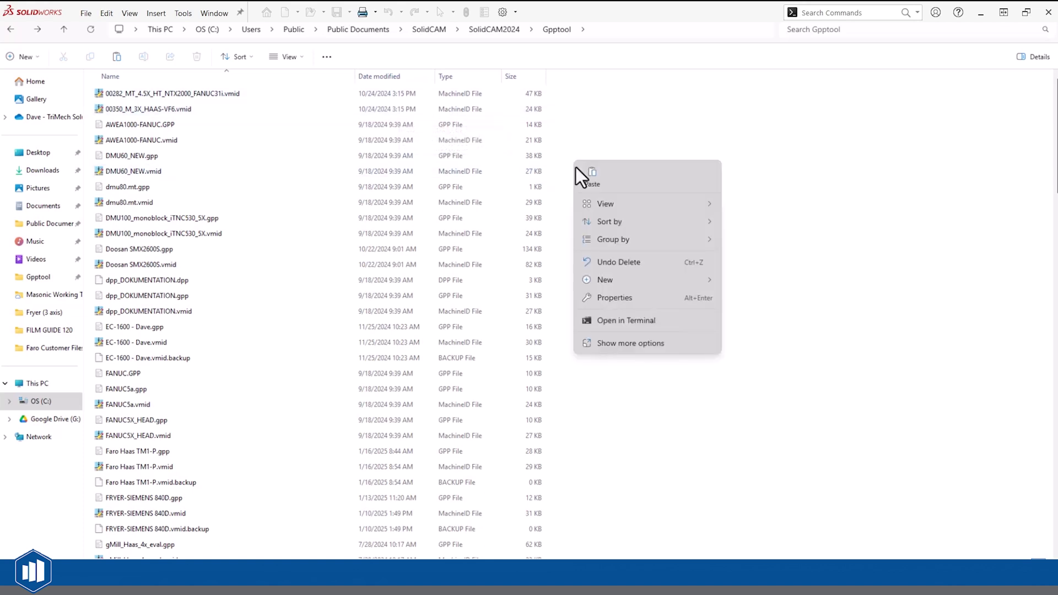
mouse_move(610, 279)
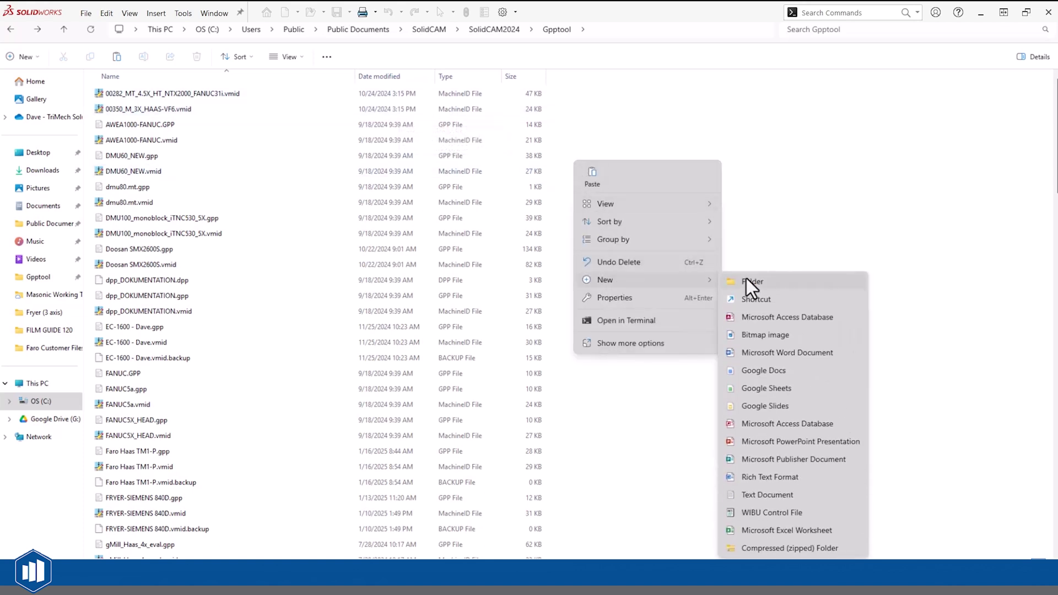
click(746, 279)
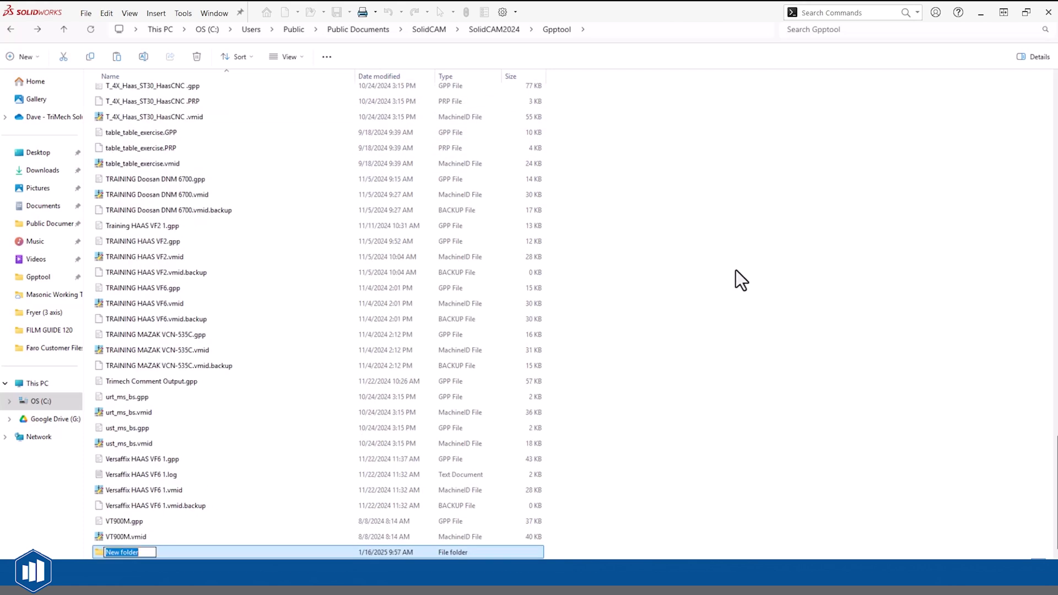
text(UNUSED POSTS)
click(138, 537)
Step: Move all Gpptool files except the three FRYER-SIEMENS 840D files into the UNUSED POSTS folder
scroll(145, 514, up, 2)
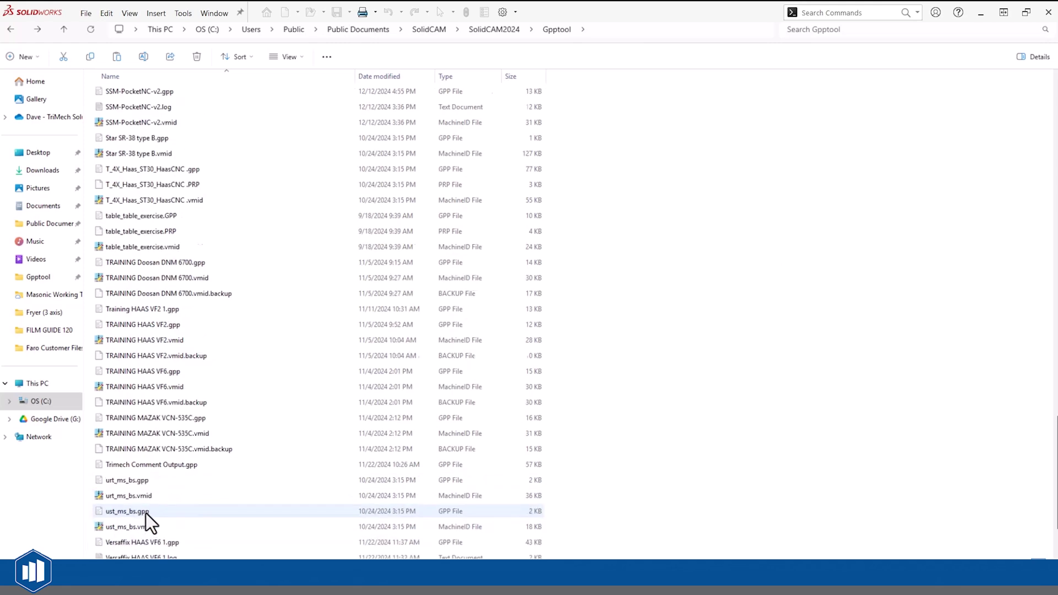
scroll(165, 385, up, 20)
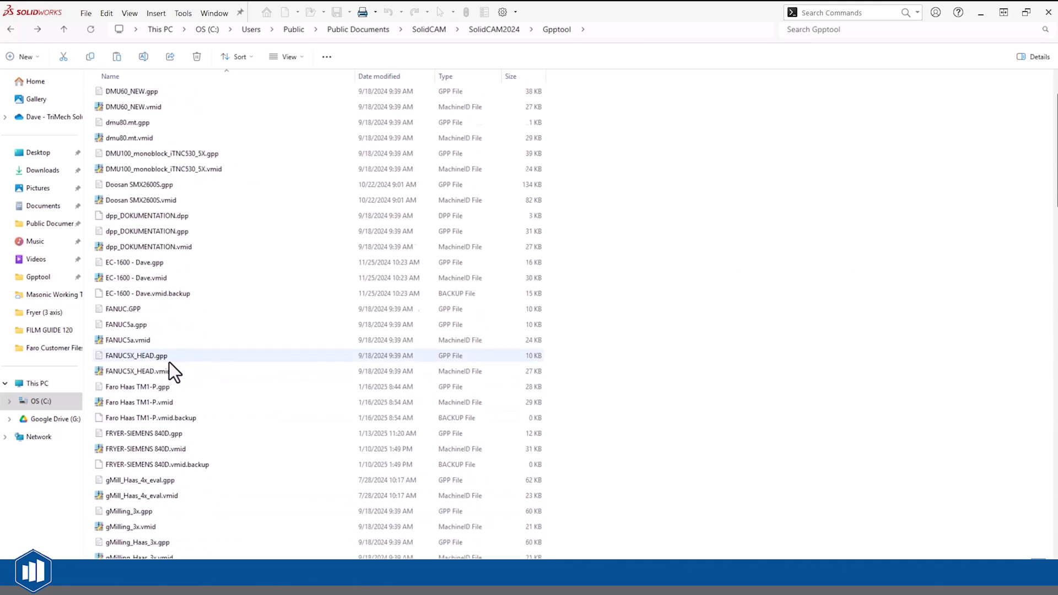
scroll(173, 331, up, 2)
key(ctrl+a)
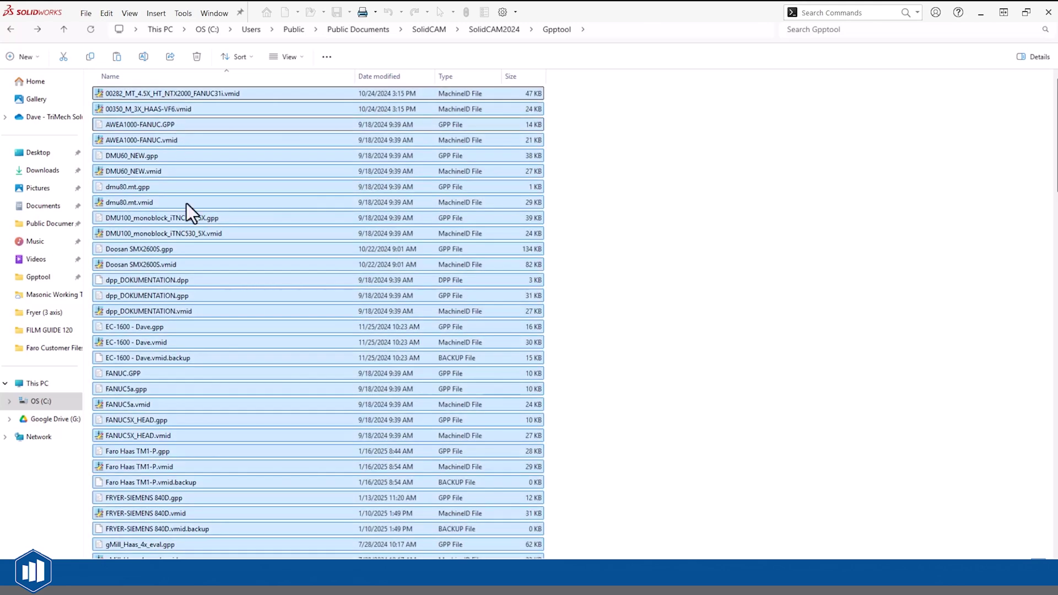
scroll(188, 259, down, 4)
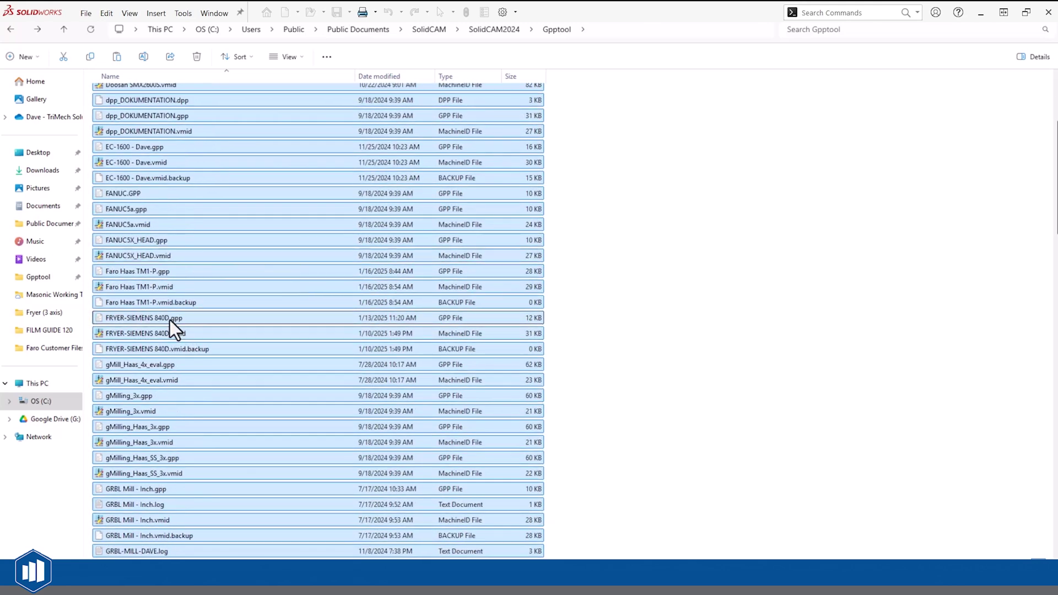
ctrl+click(169, 319)
ctrl+click(166, 334)
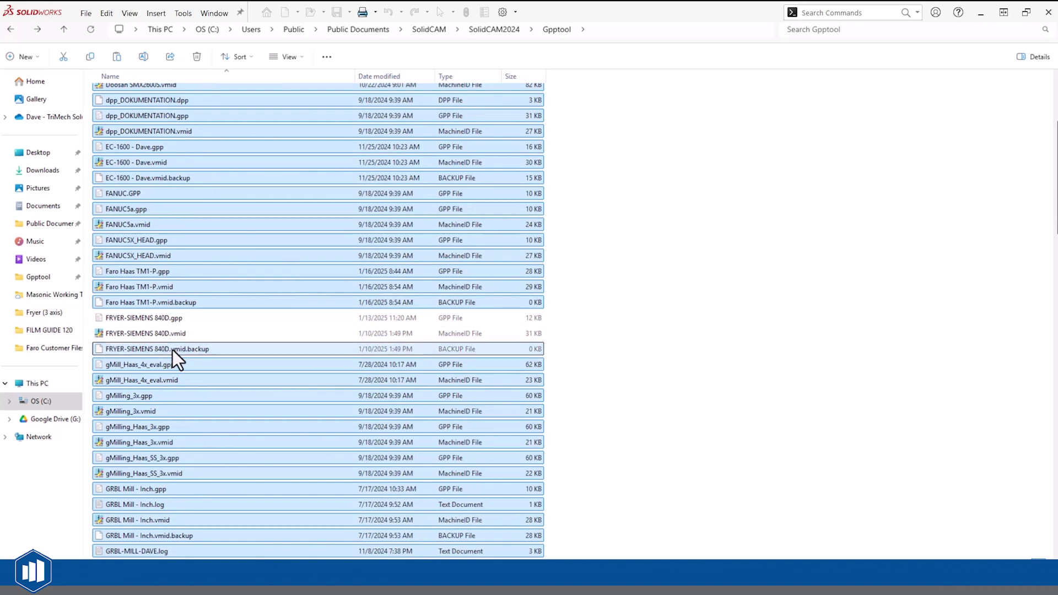
ctrl+click(173, 350)
scroll(180, 298, down, 6)
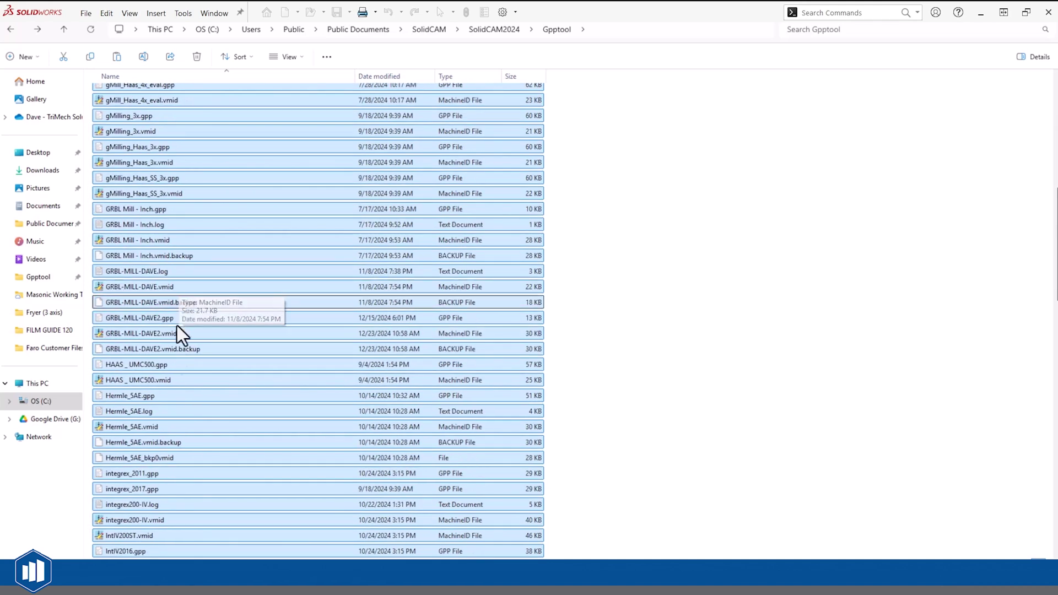
scroll(168, 408, down, 20)
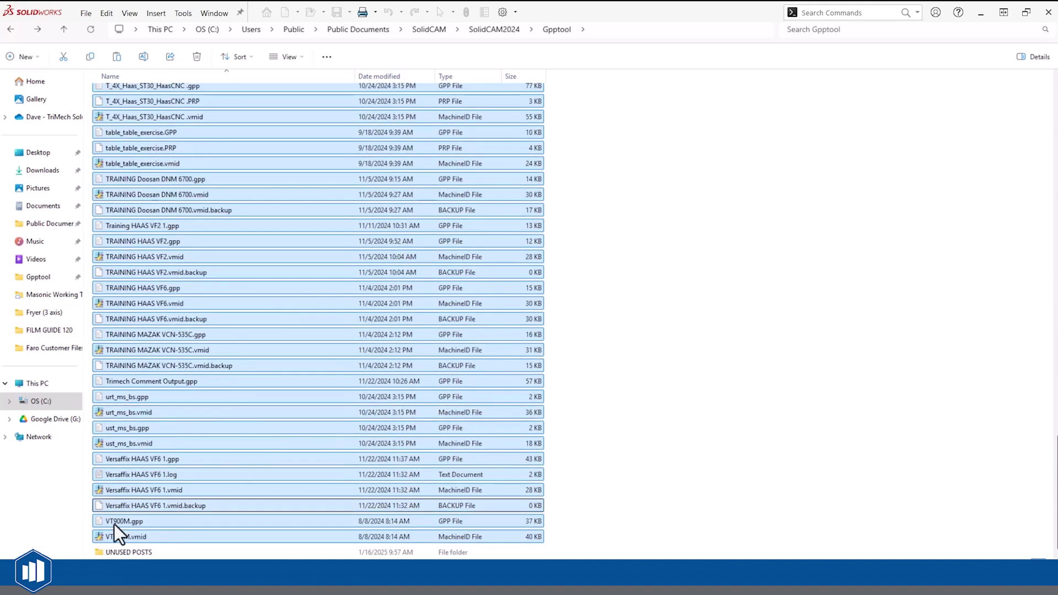
drag(121, 538, 140, 554)
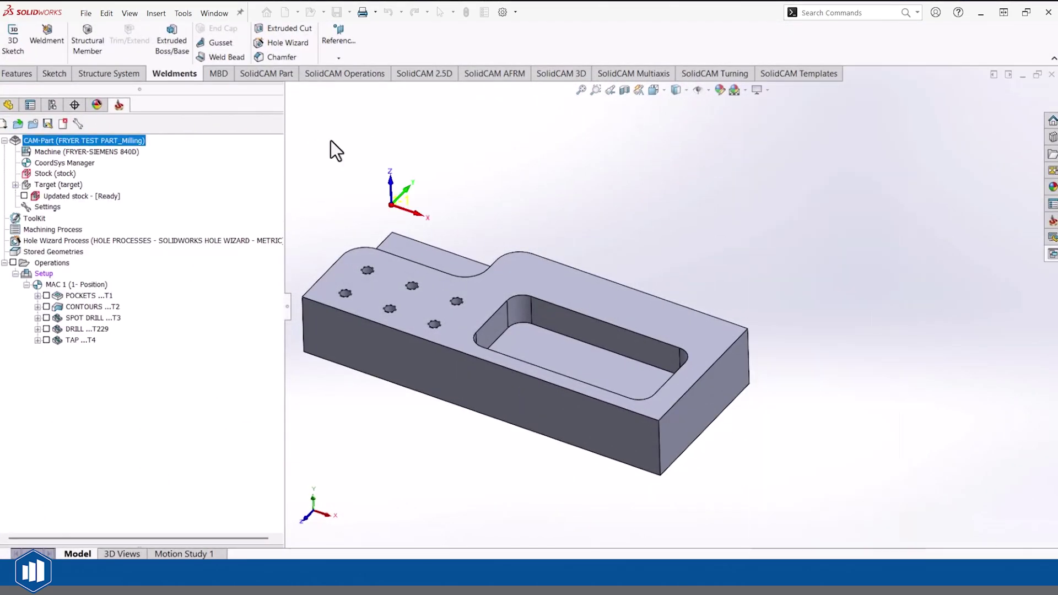
Step: Switch back to SOLIDWORKS, check which machines CNC-Machine offers in the milling part data, and close the part data
double_click(135, 141)
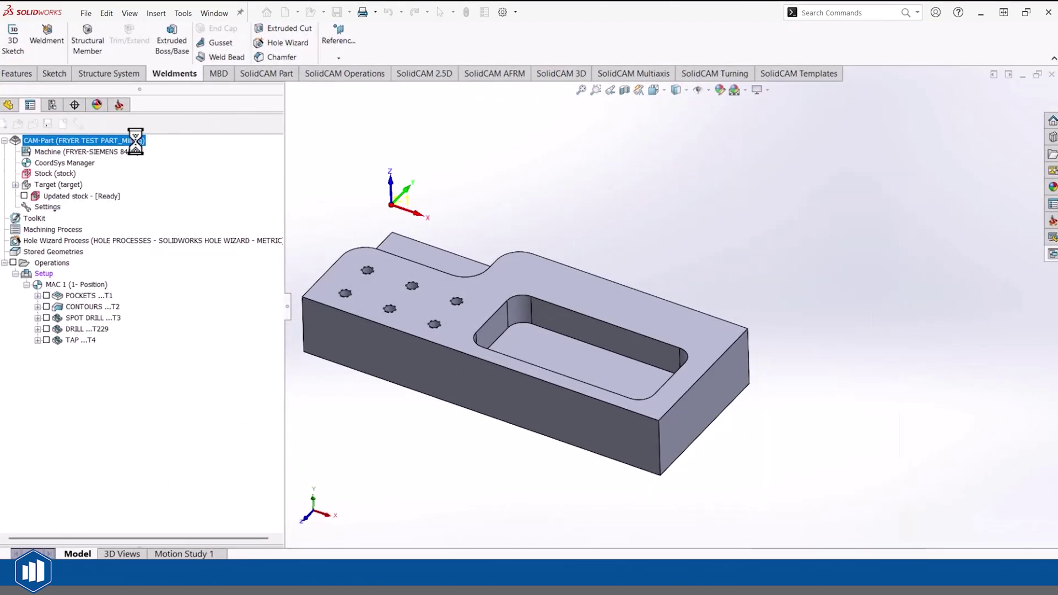
click(140, 178)
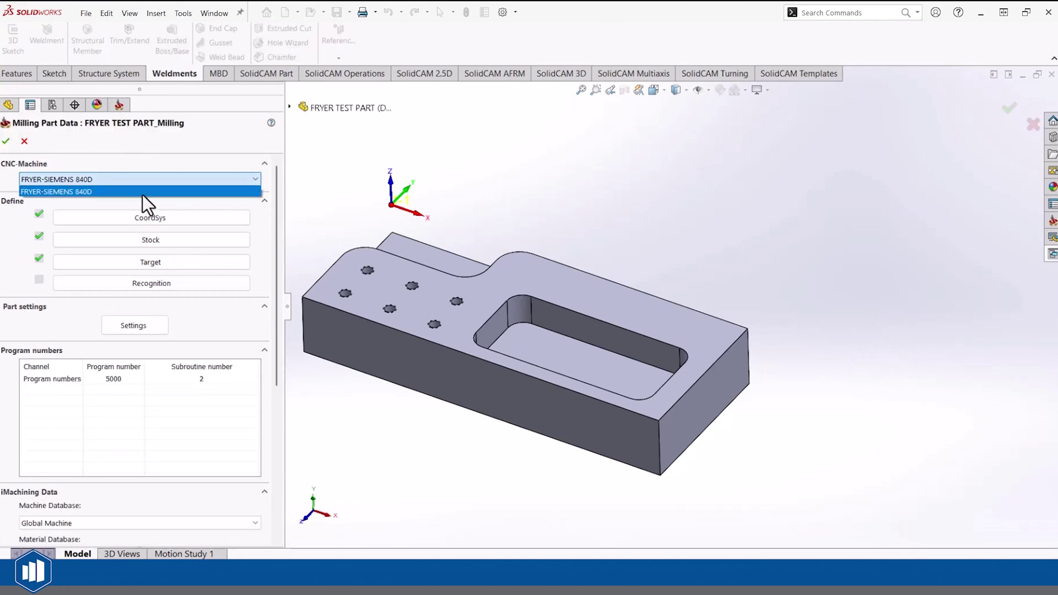
click(151, 175)
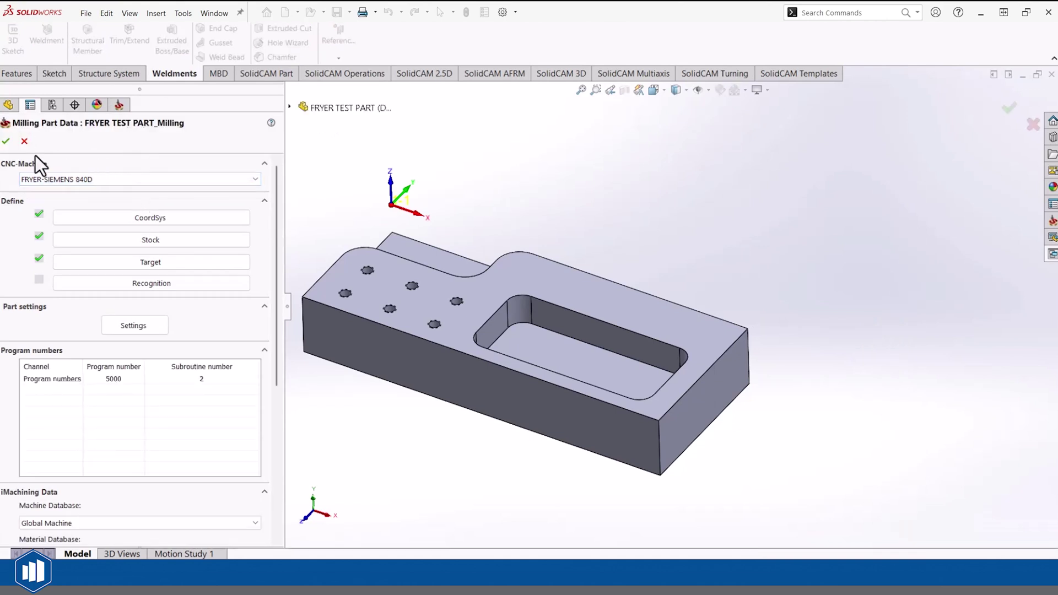
click(17, 140)
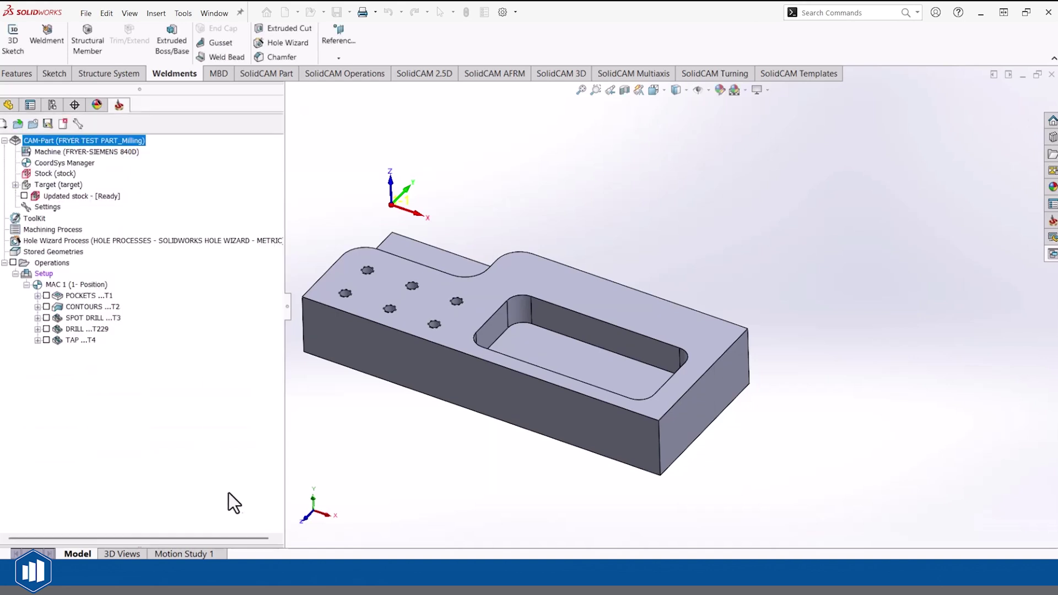
Step: Switch to File Explorer and cut the three GRBL-MILL-DAVE2 files (.gpp, .vmid and .vmid.backup) from the UNUSED POSTS folder
click(255, 573)
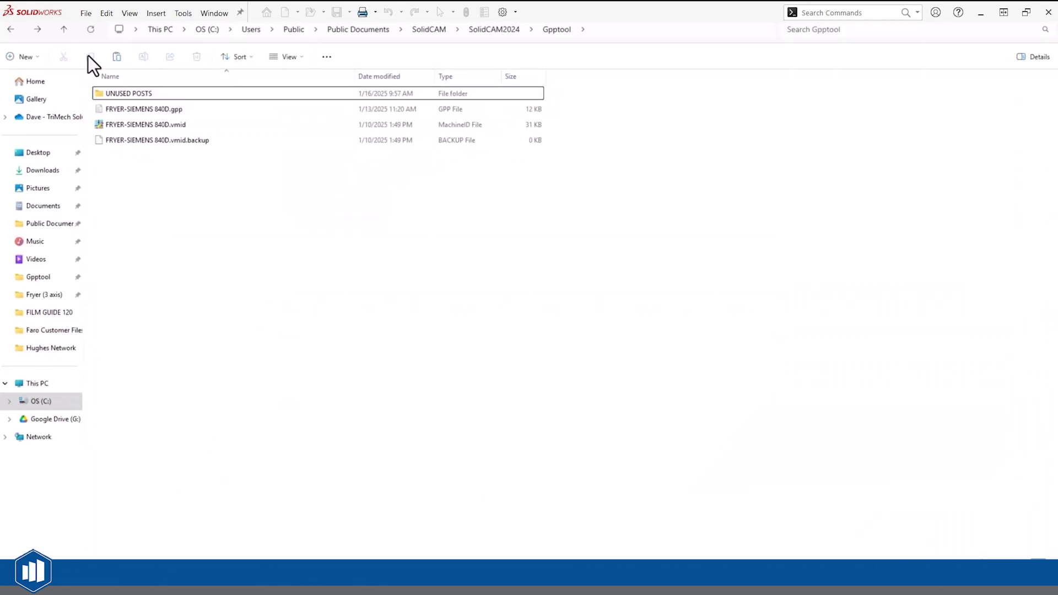
double_click(112, 93)
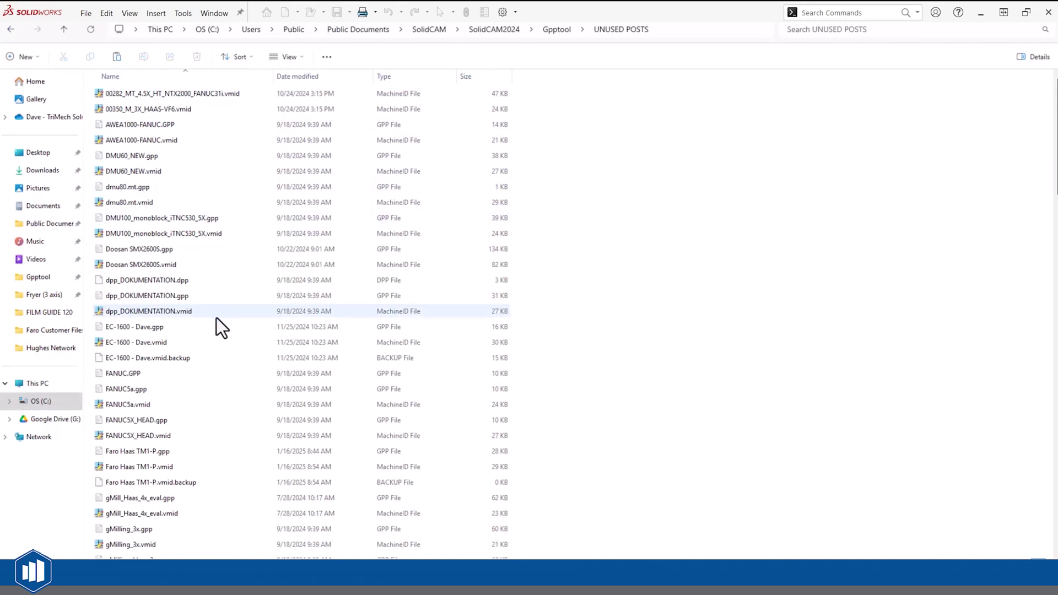
scroll(216, 317, down, 1)
scroll(197, 345, down, 3)
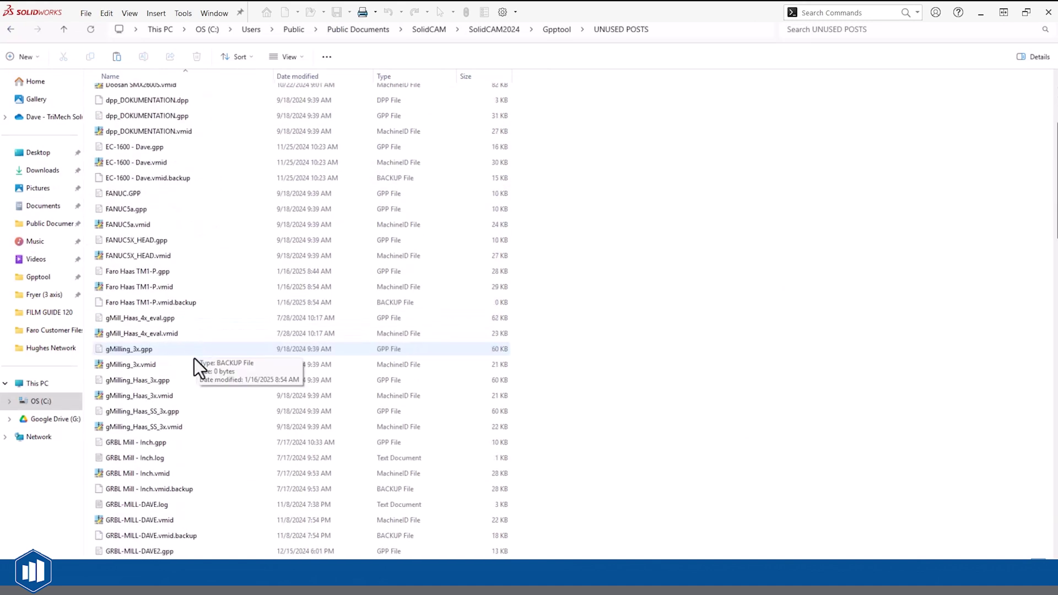
click(165, 550)
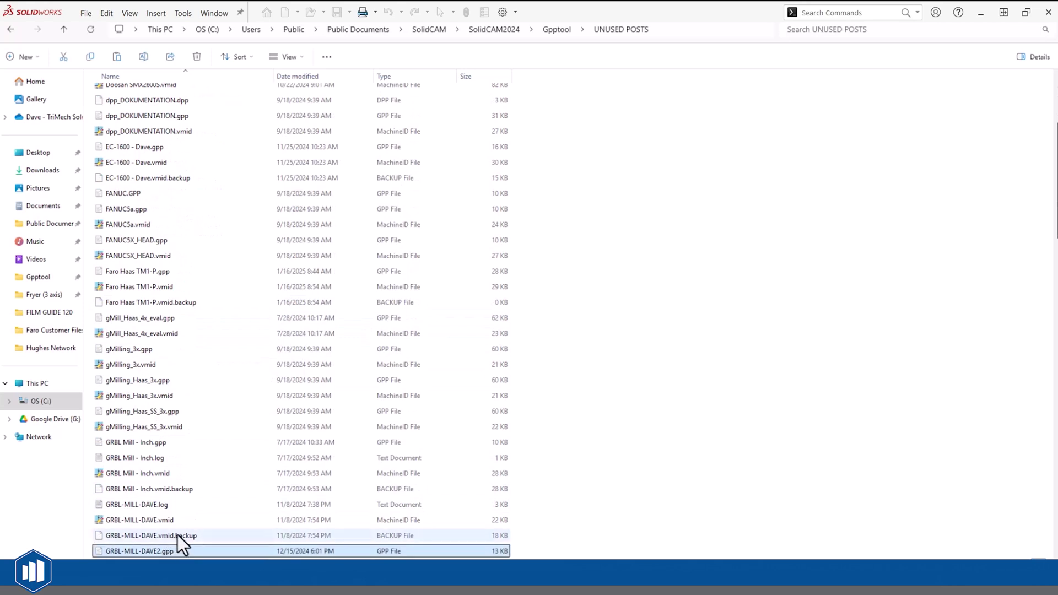
scroll(176, 513, down, 3)
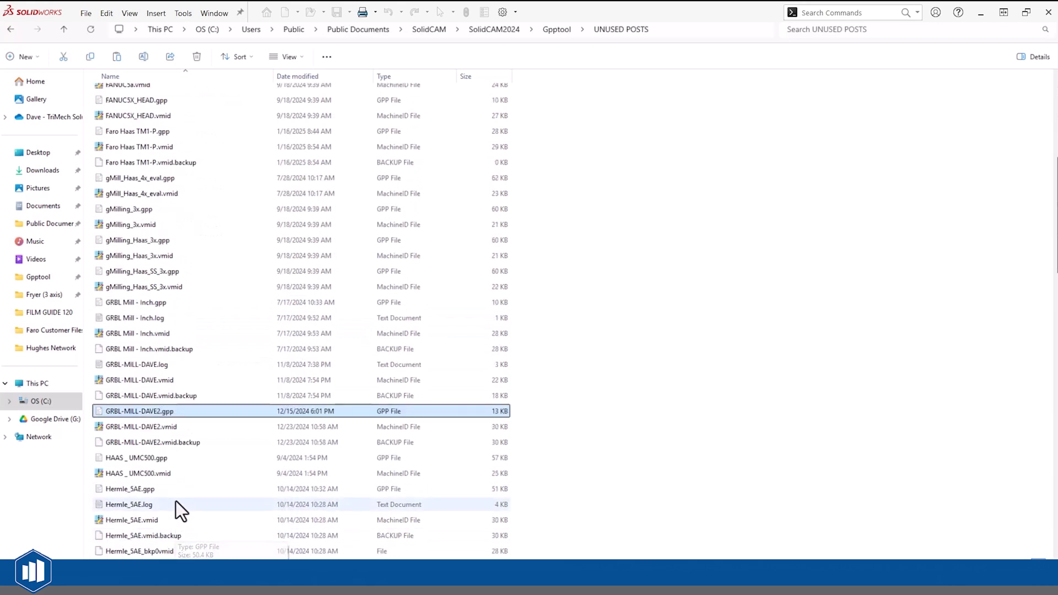
shift+click(189, 446)
right_click(145, 426)
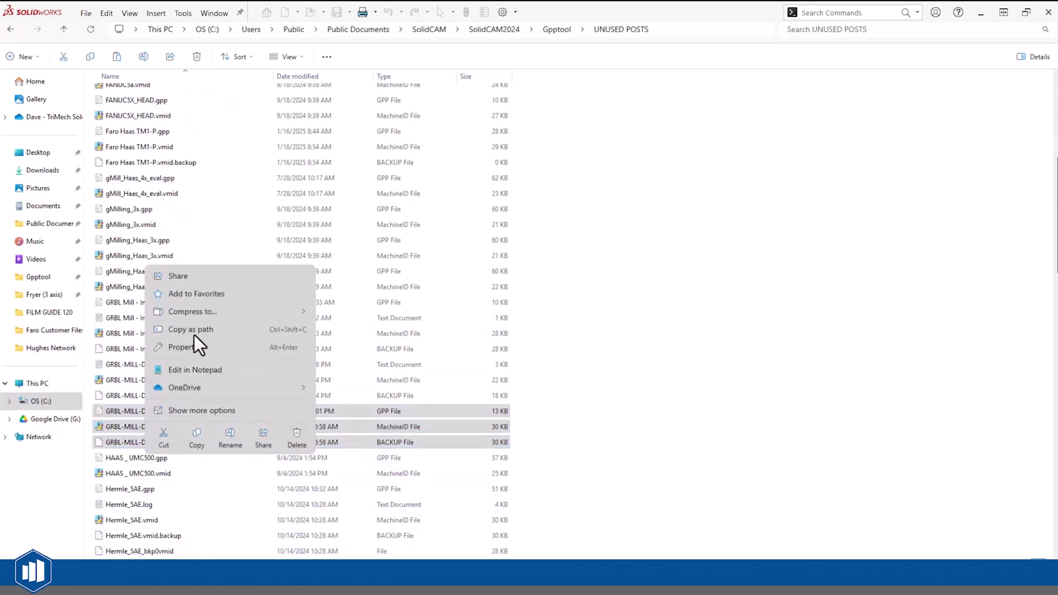
click(169, 432)
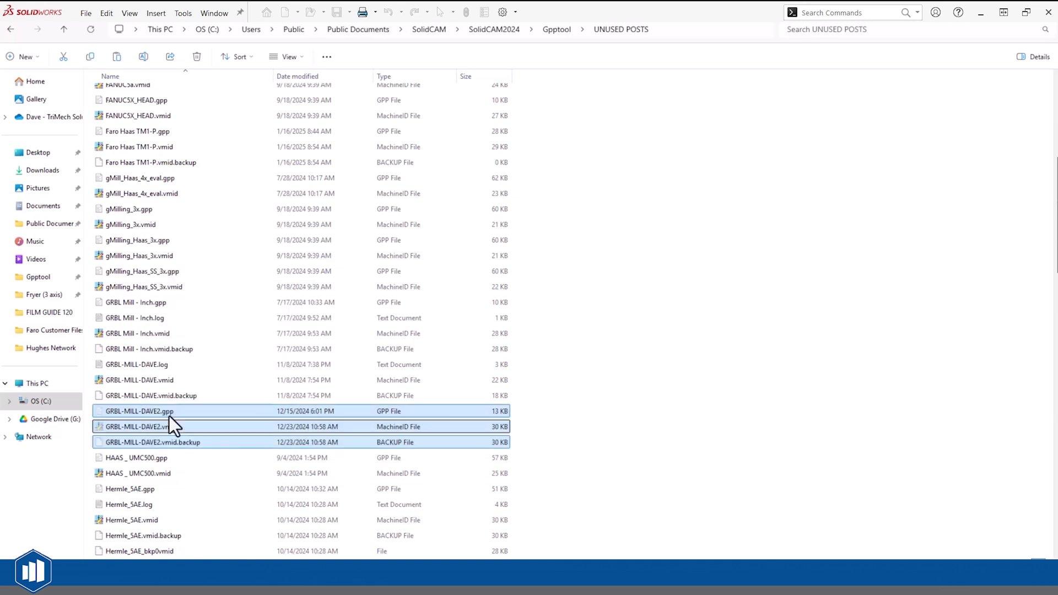
Step: Paste the cut GRBL-MILL-DAVE2 files into the parent Gpptool folder
click(11, 30)
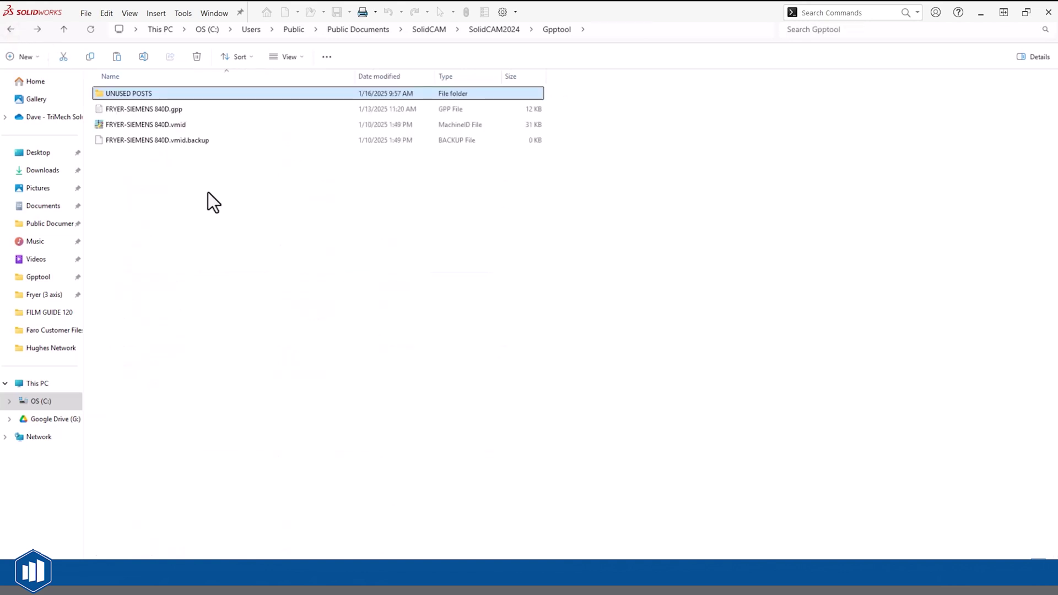
right_click(207, 192)
click(222, 206)
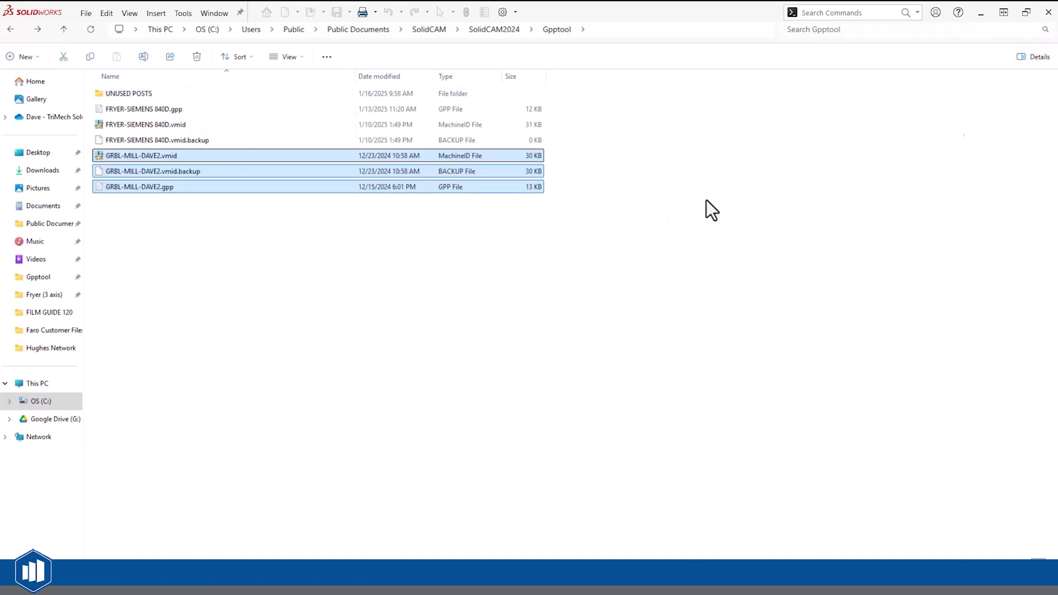
Step: Return to SOLIDWORKS, check the milling part data's CNC-Machine list for GRBL-MILL-DAVE2, and close the part data
click(1044, 28)
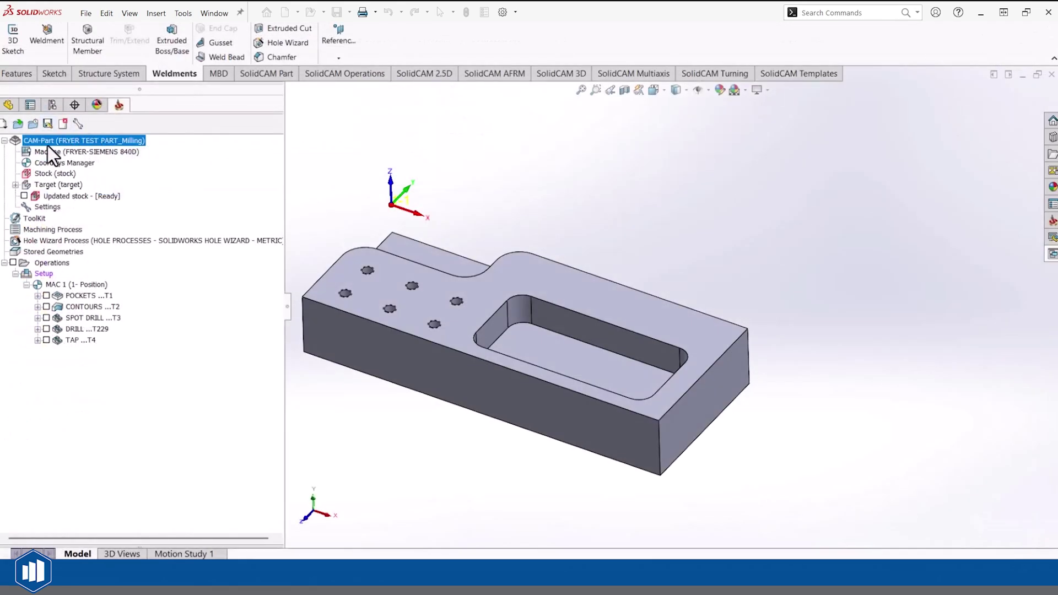
double_click(48, 146)
click(78, 182)
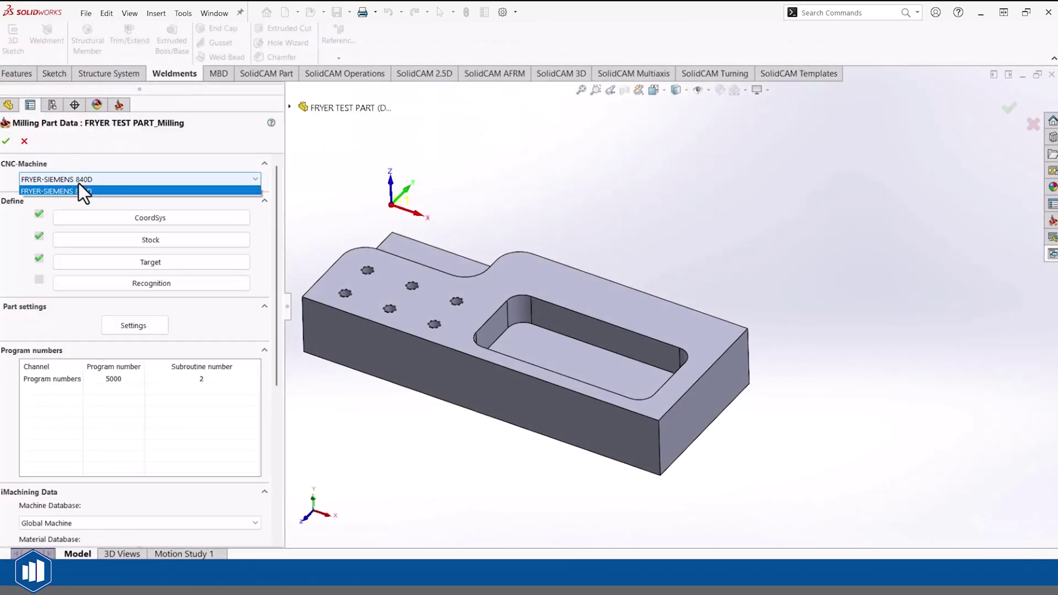
click(79, 187)
click(6, 141)
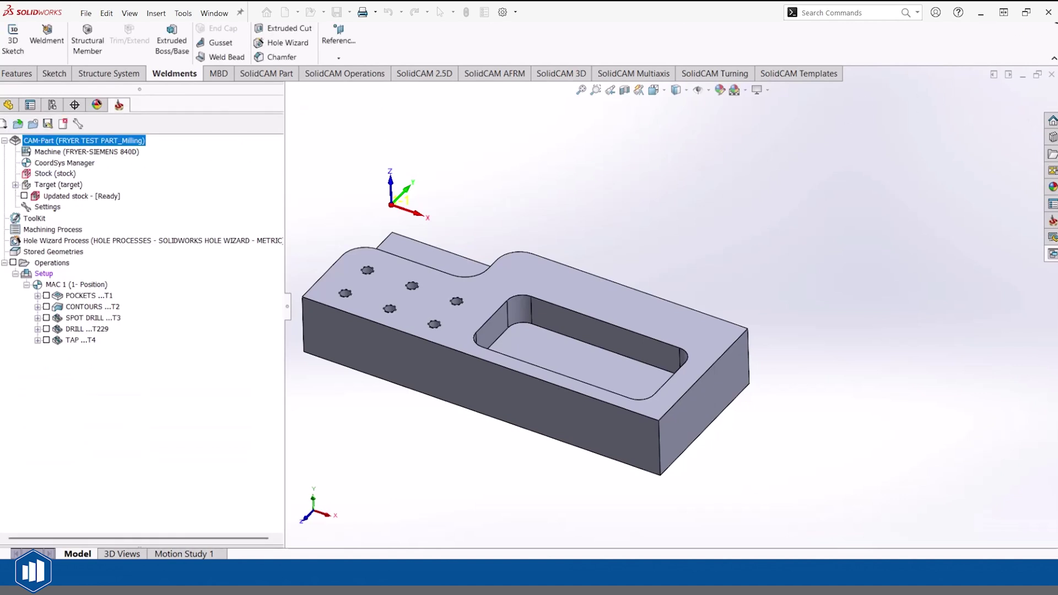
Step: Reload FRYER TEST PART with its CAM-Part, recheck which machines CNC-Machine offers in the milling part data, and close the part data
click(1052, 120)
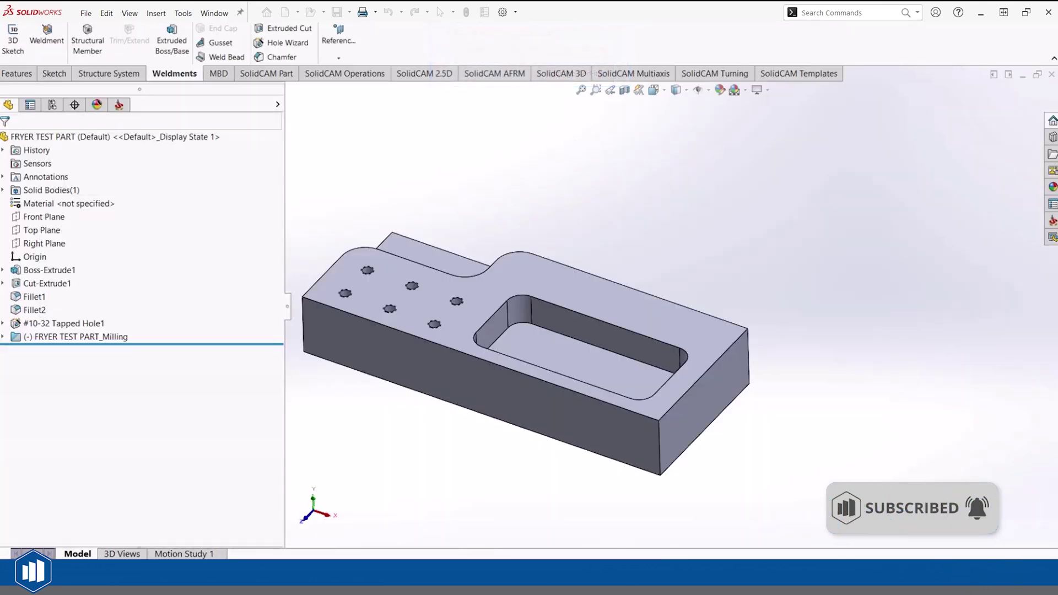
click(121, 109)
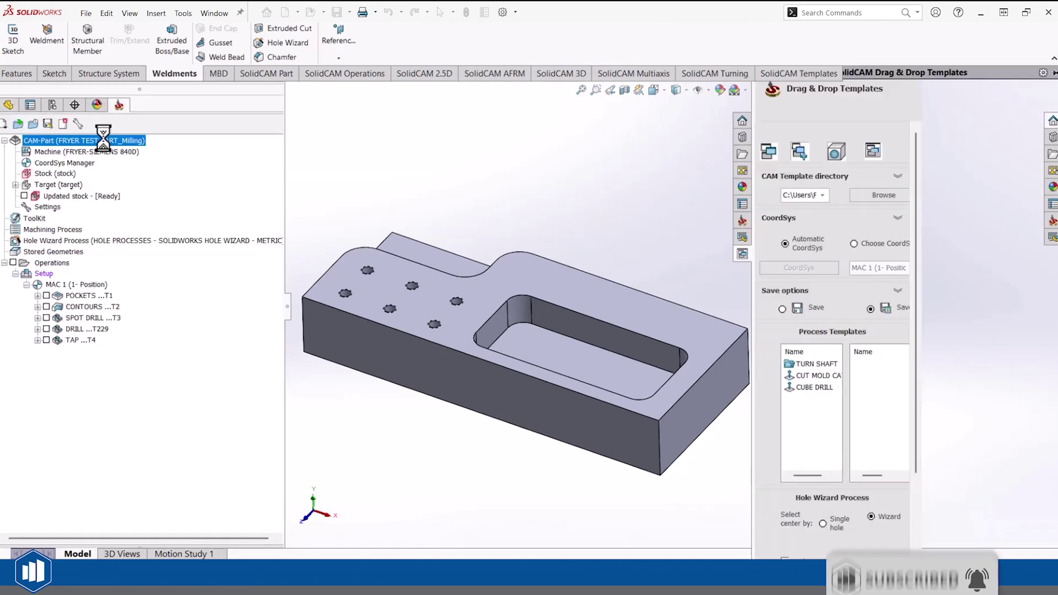
double_click(103, 140)
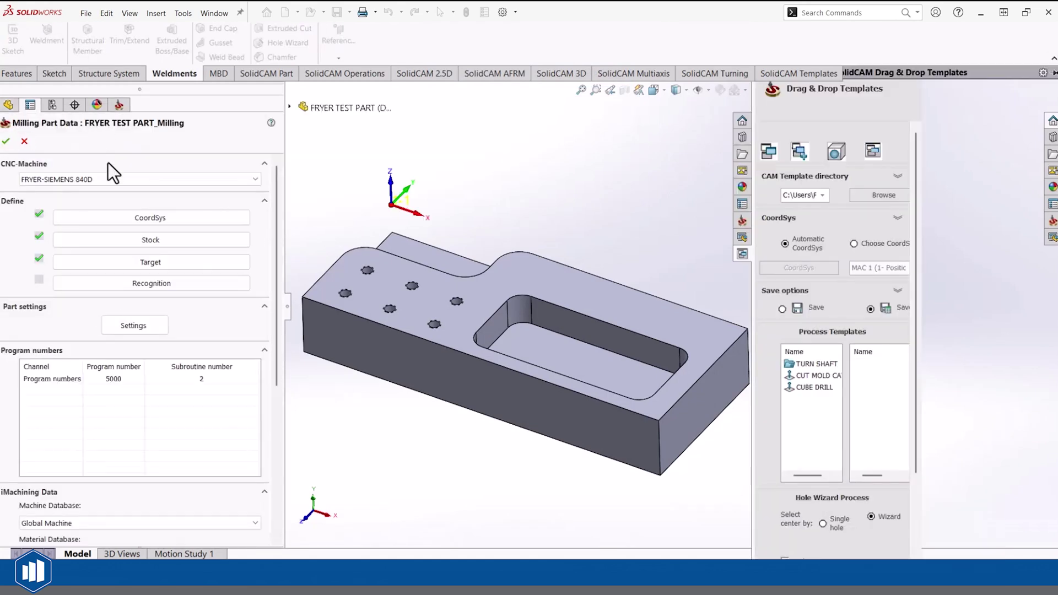
click(107, 179)
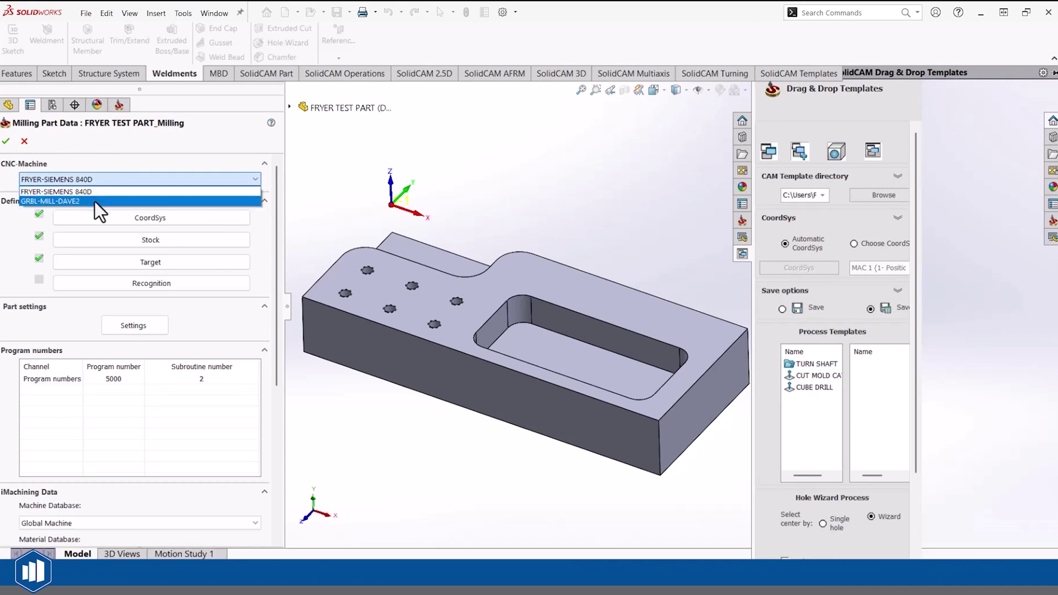
click(101, 146)
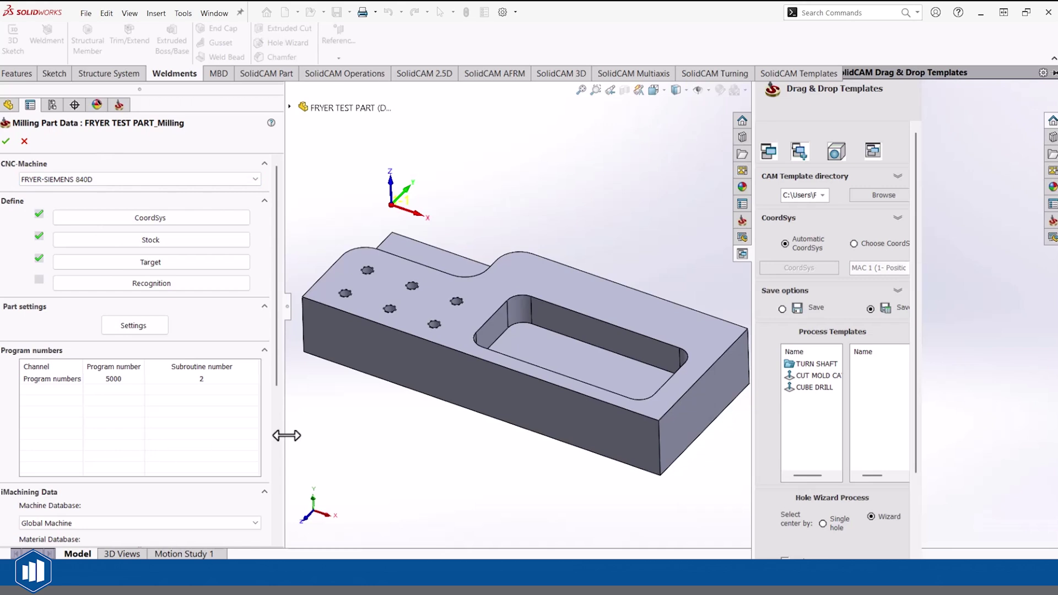
click(539, 218)
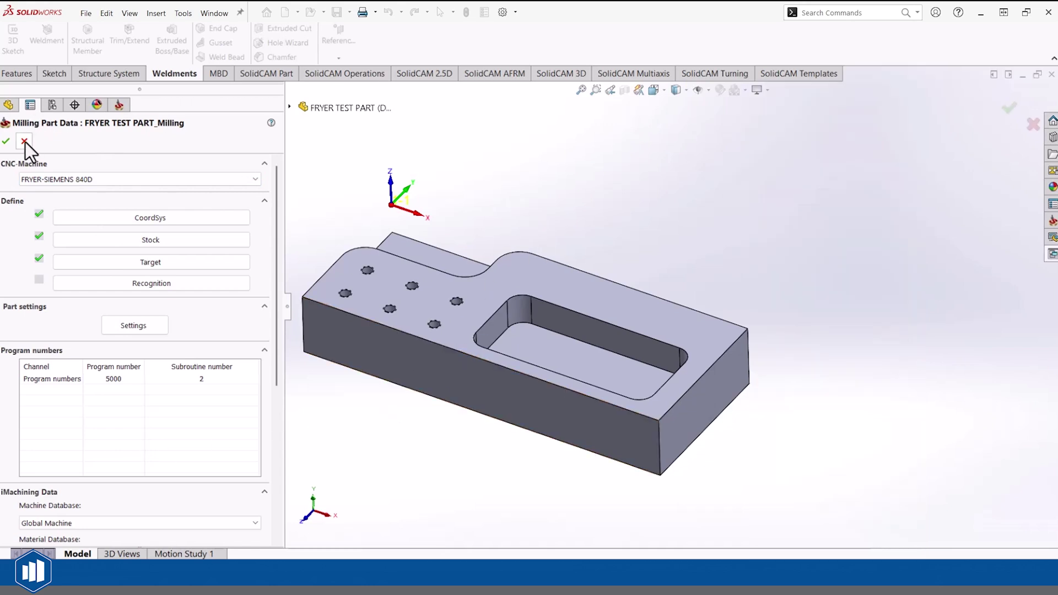
click(6, 141)
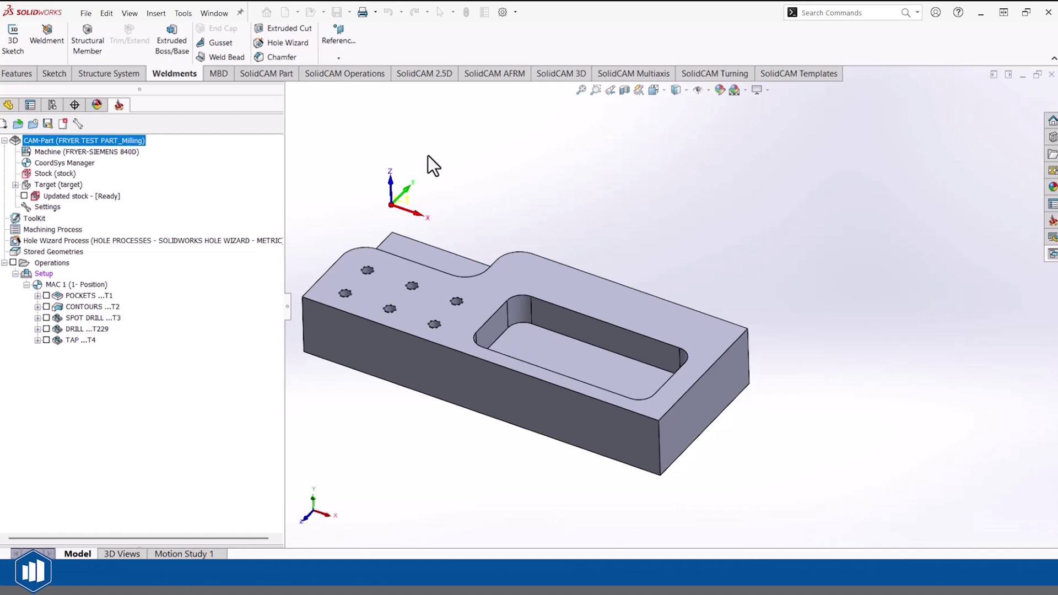